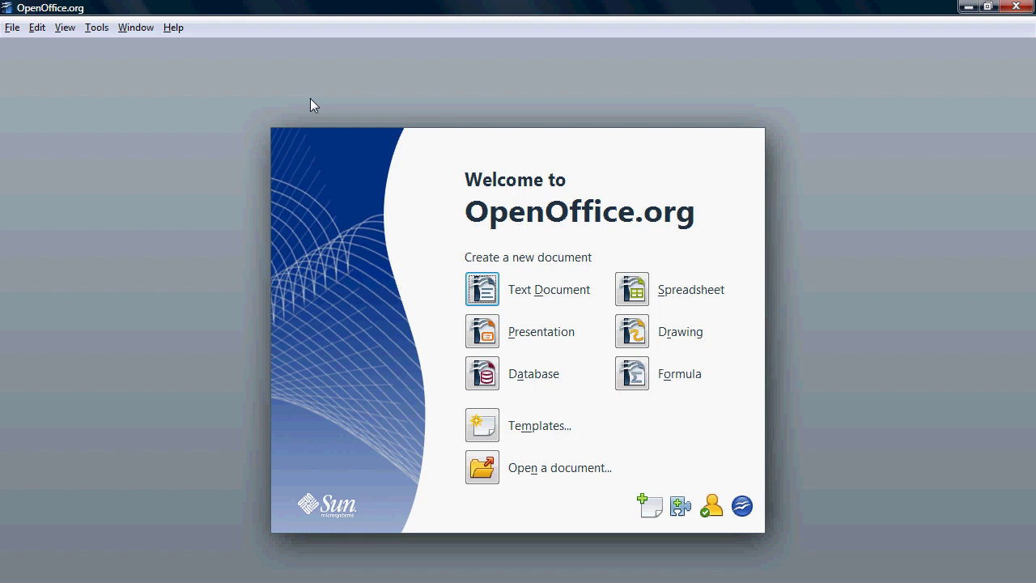
Start a new Writer text document and save it as zzz in Rich Text Format (.rtf).
click(482, 291)
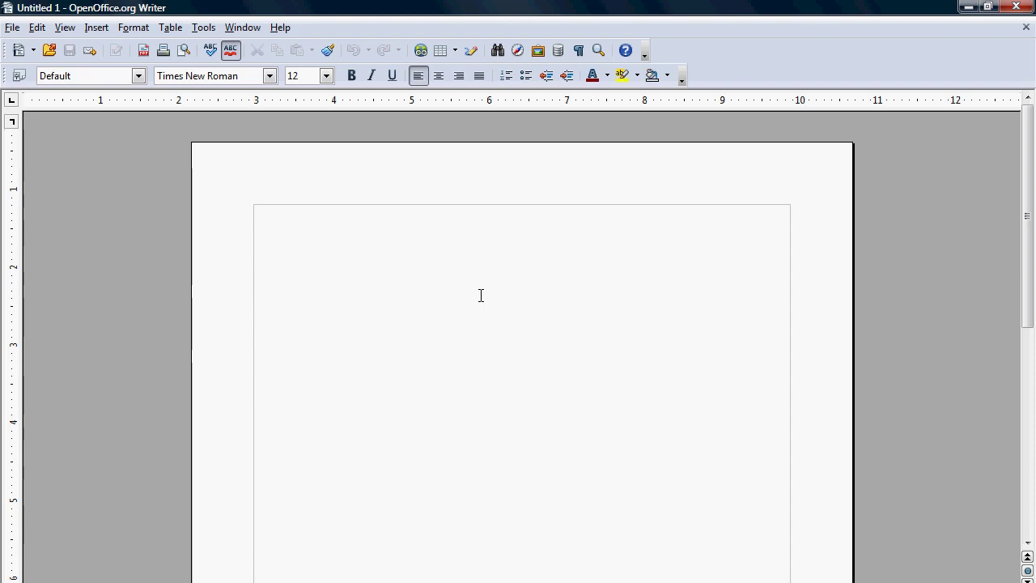
click(13, 27)
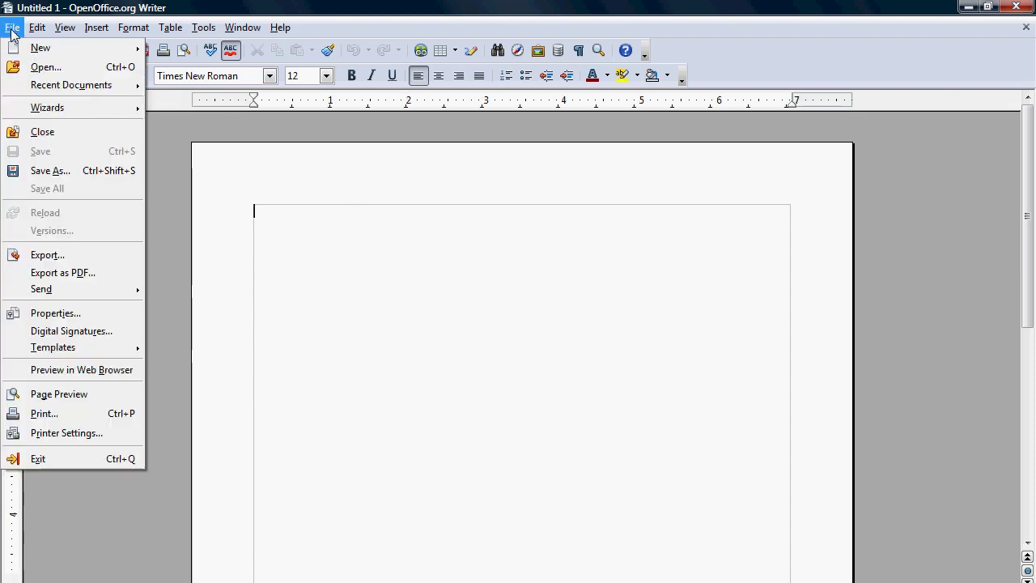
click(55, 169)
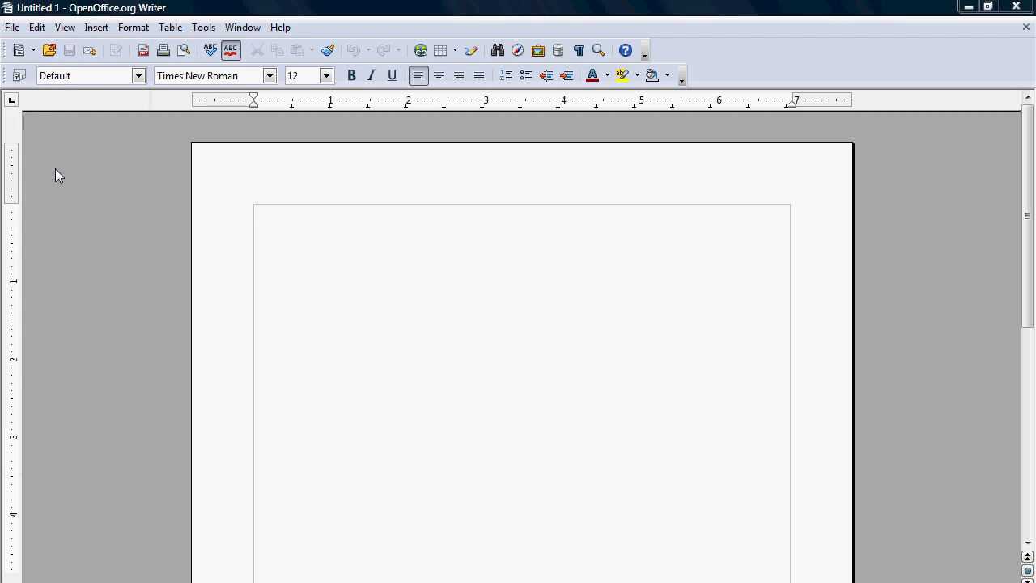
text(zzz)
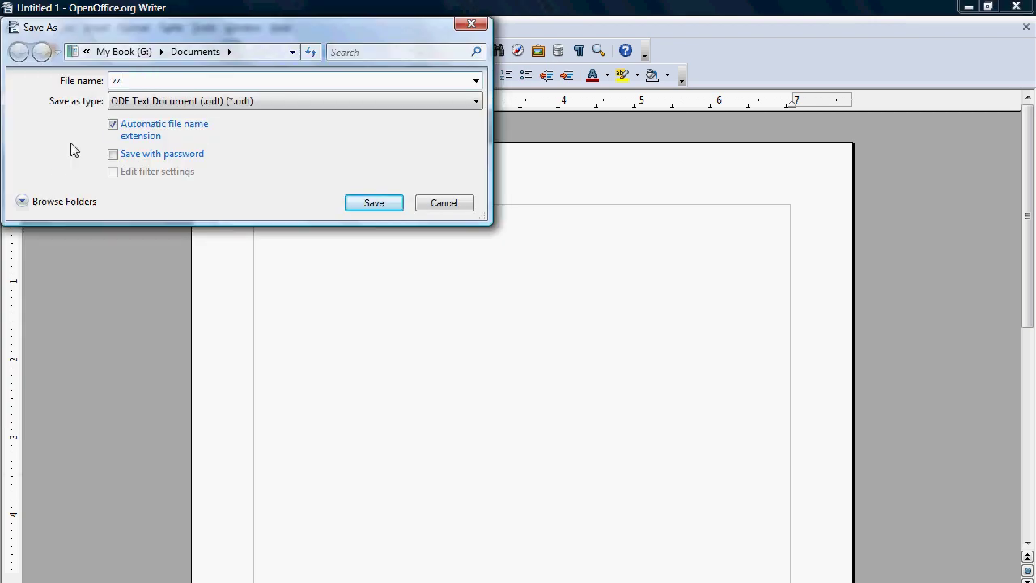
click(474, 102)
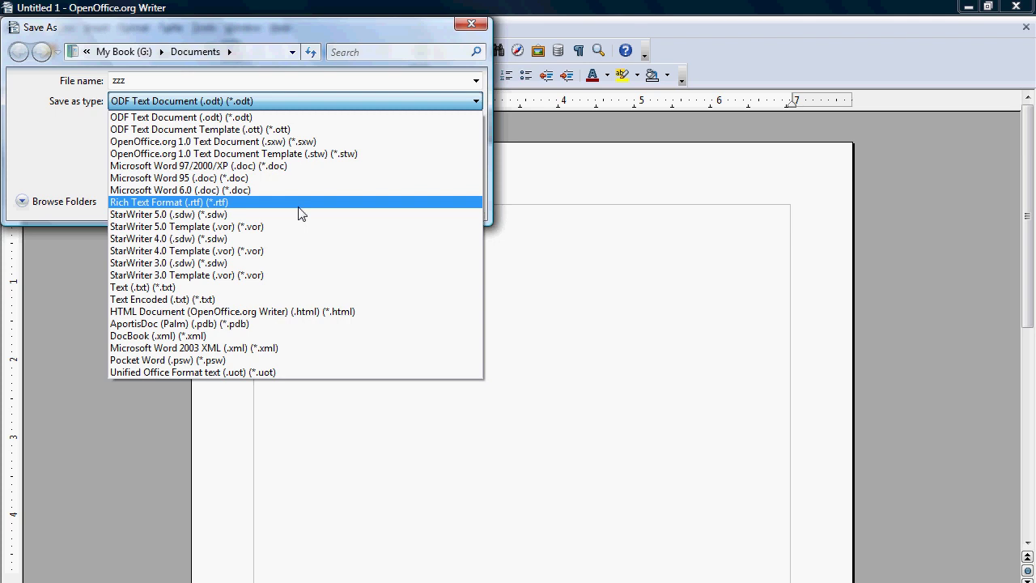
click(300, 202)
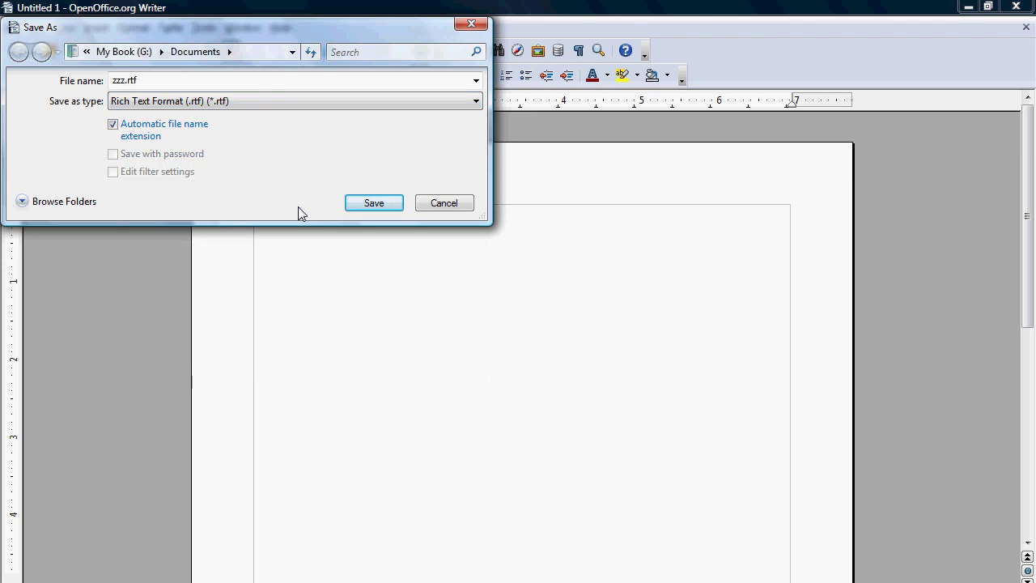
click(360, 210)
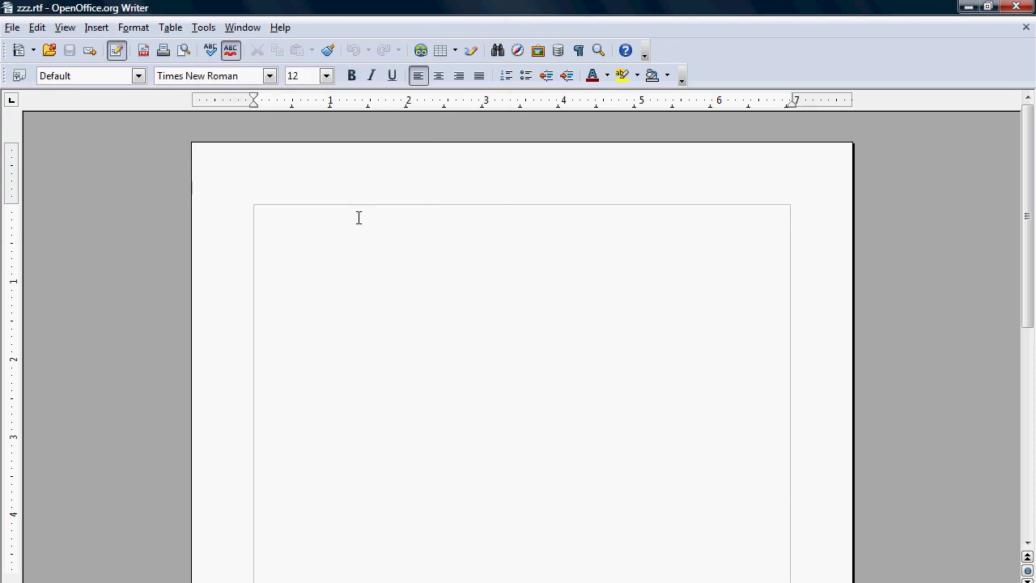
Type the student's name, professor's name, English 101 and 2 February 2010 on separate lines.
text(Jane Smith)
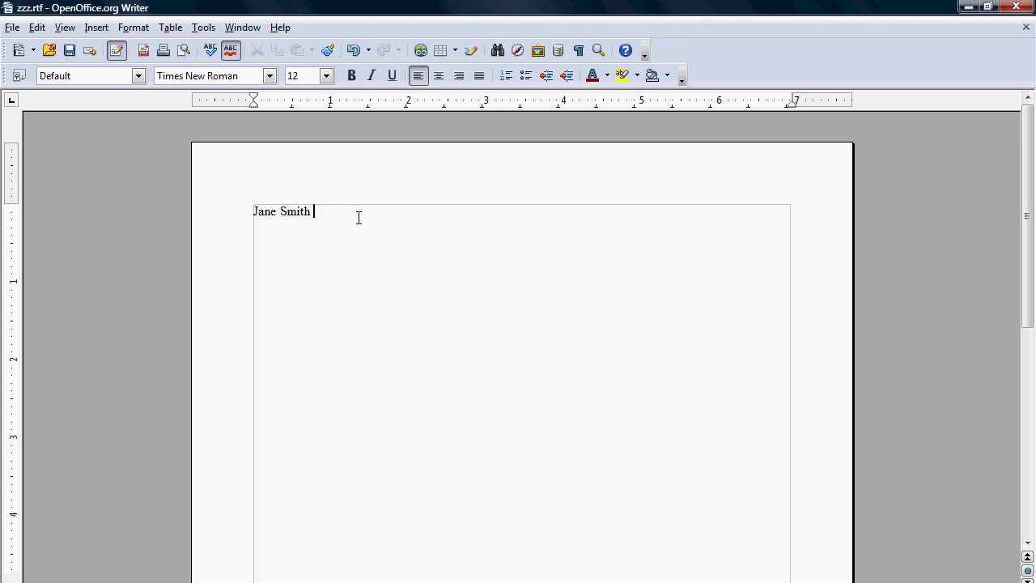
key(Return)
text(Professor Rob Frank)
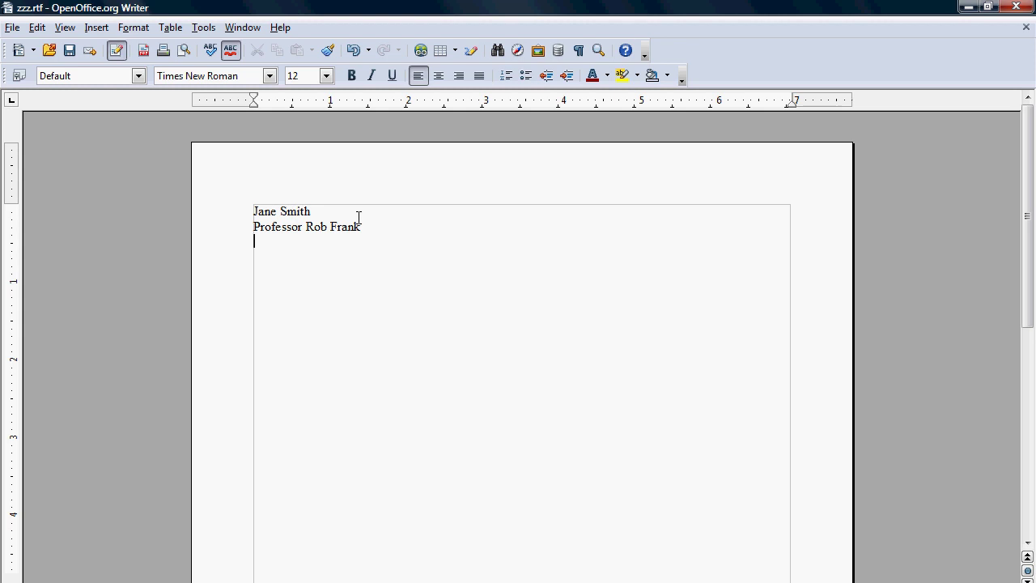
text(English 101)
key(Return)
text(2 Feb)
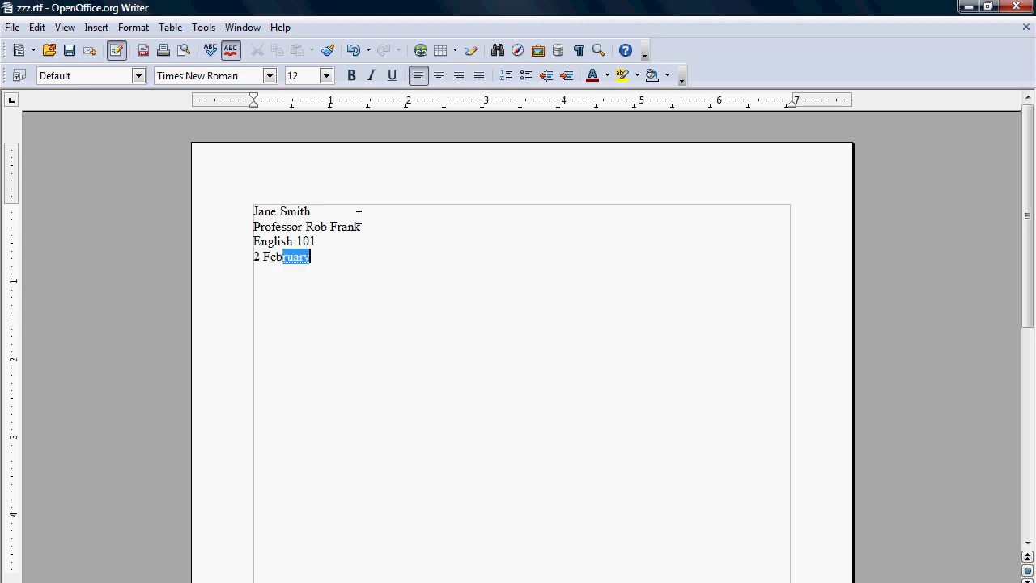
key(Return)
text(2010)
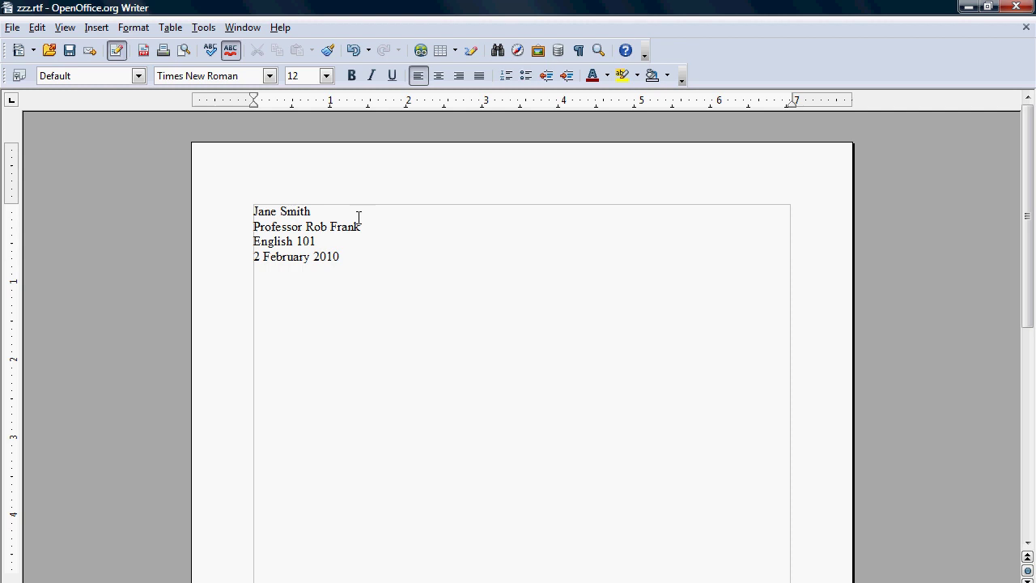
key(Return)
Add a centered 'Title' line, then a left-aligned, tab-indented 'This is the first sentence.'.
text(Title)
click(438, 77)
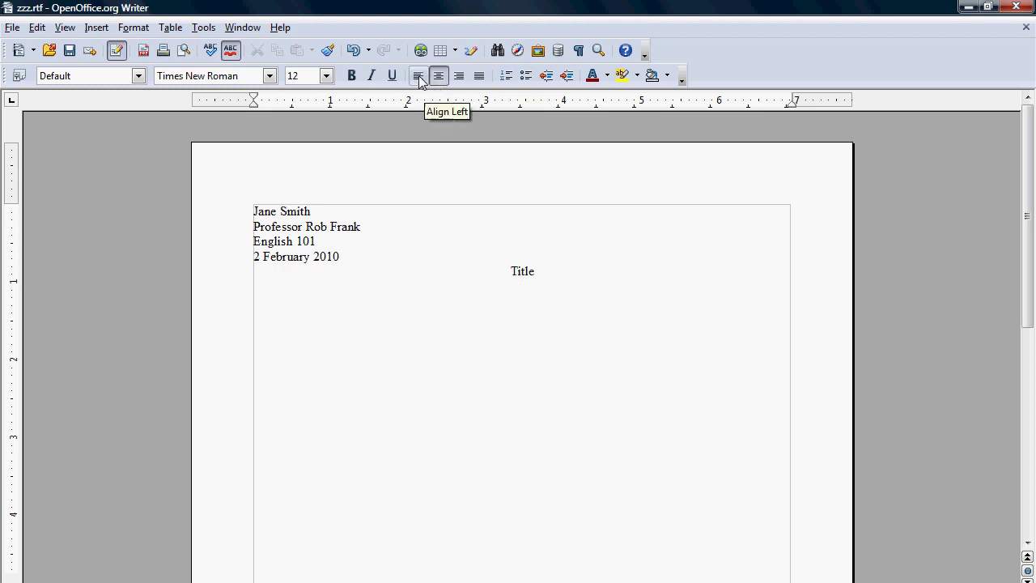
click(418, 77)
text(Th)
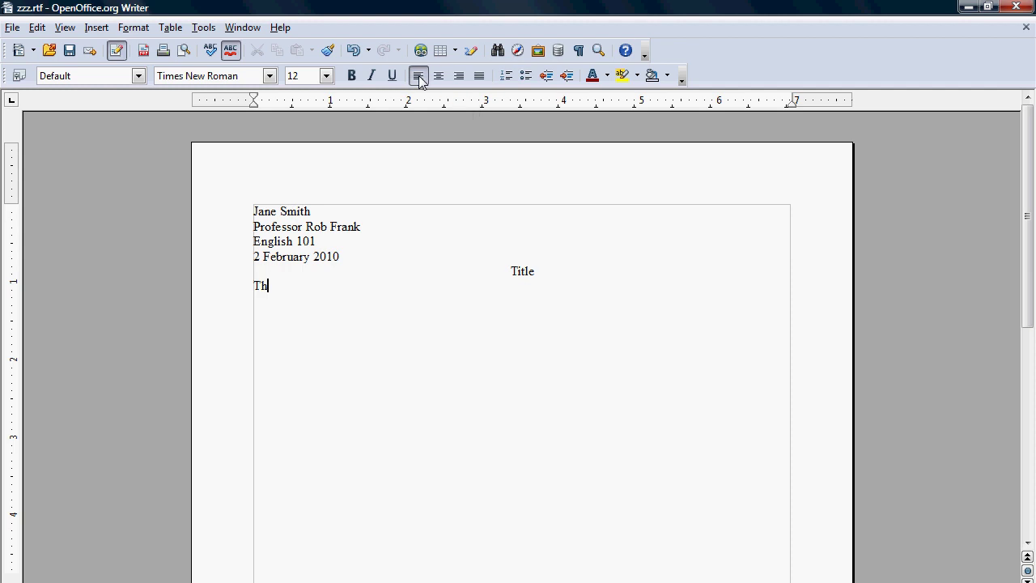
text(is is the first sentence.)
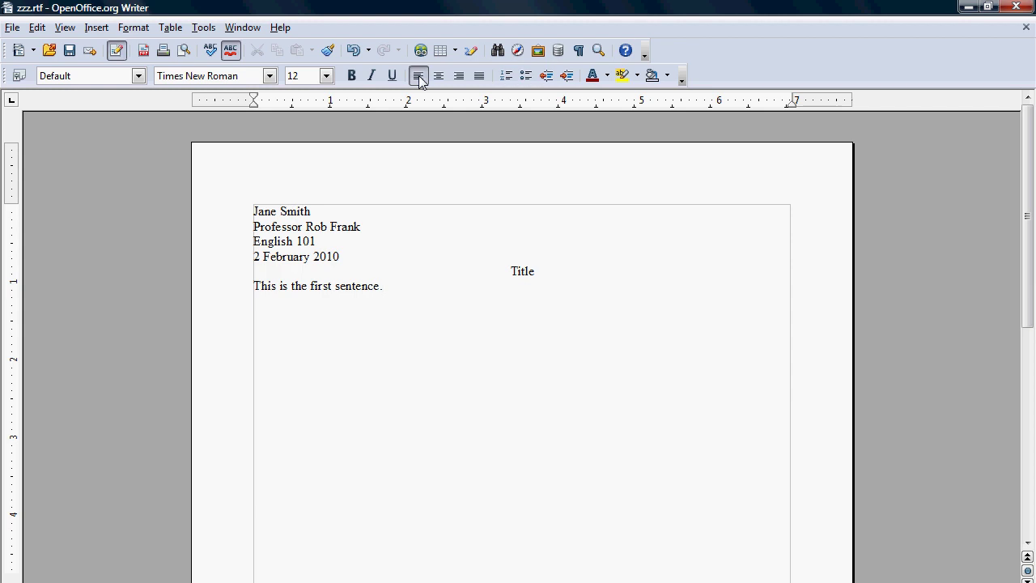
key(Home)
key(Tab)
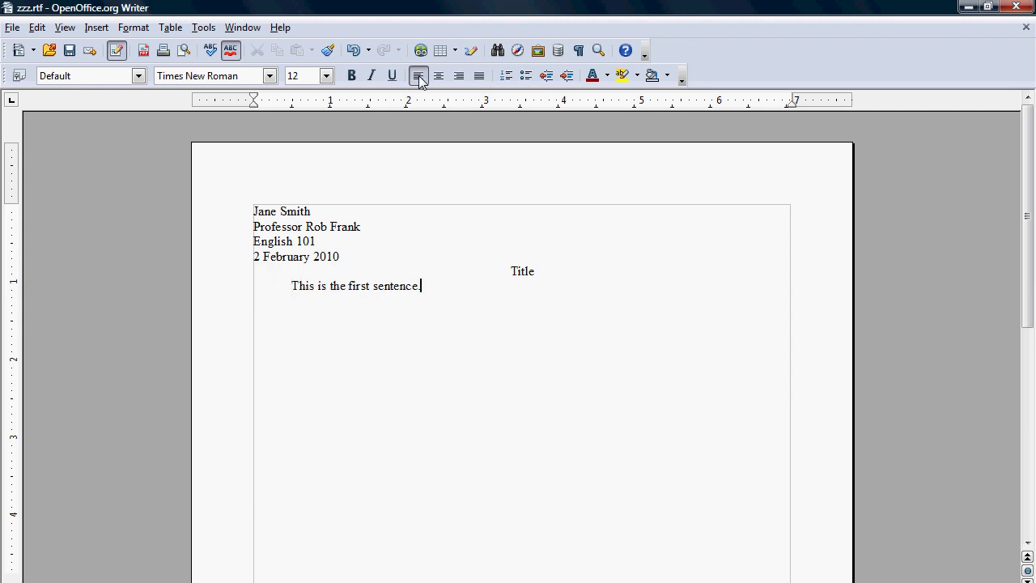
key(Down)
key(Up)
key(Up)
key(Up)
Select the heading, title and first sentence and set paragraph line spacing to Double.
drag(254, 212, 608, 402)
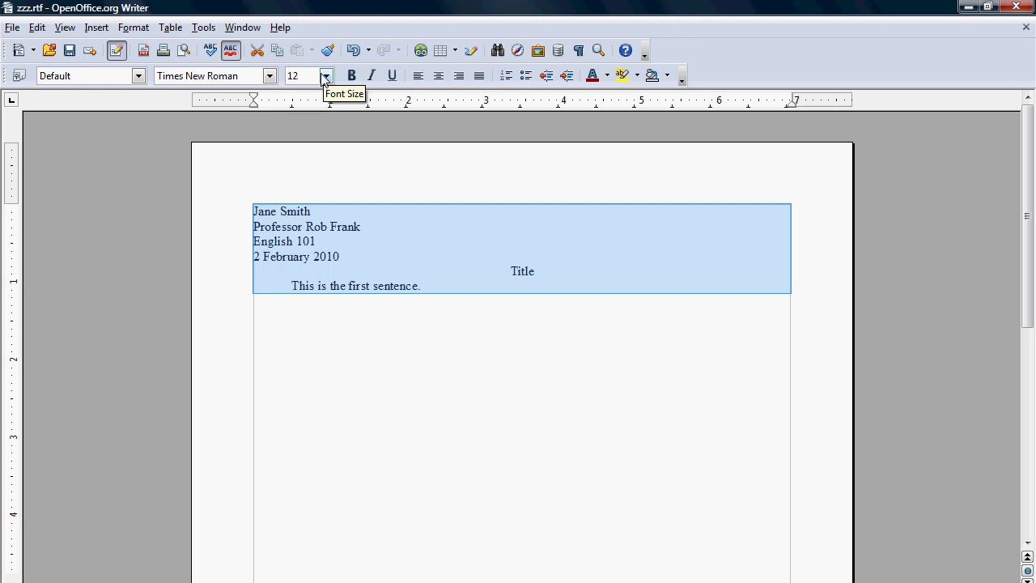
click(132, 28)
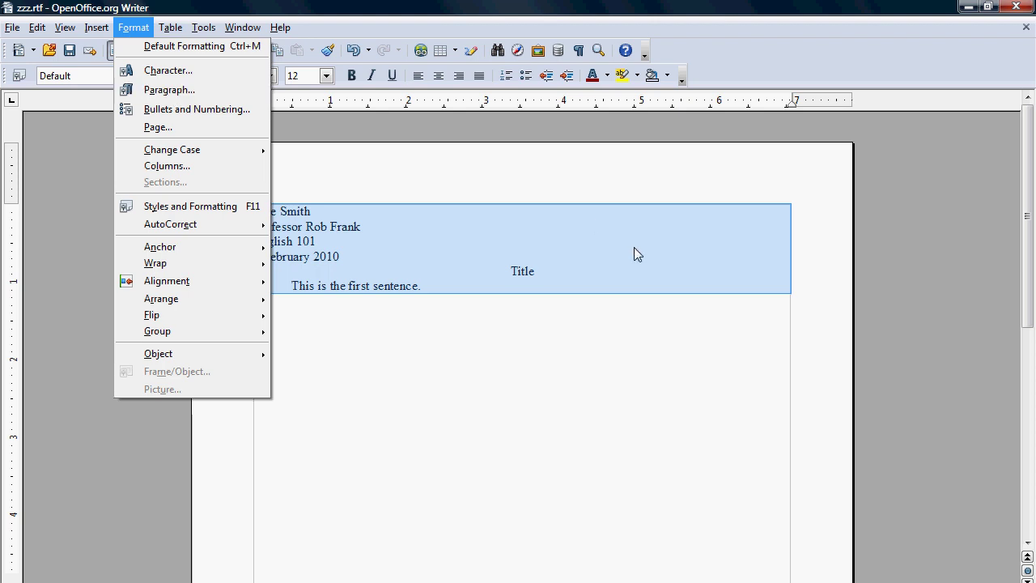
click(659, 340)
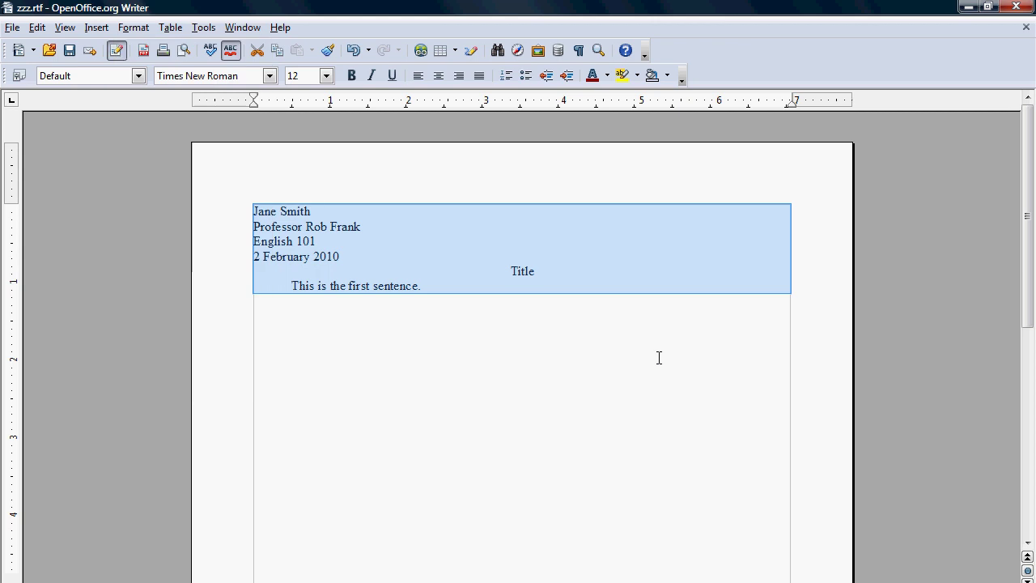
right_click(610, 246)
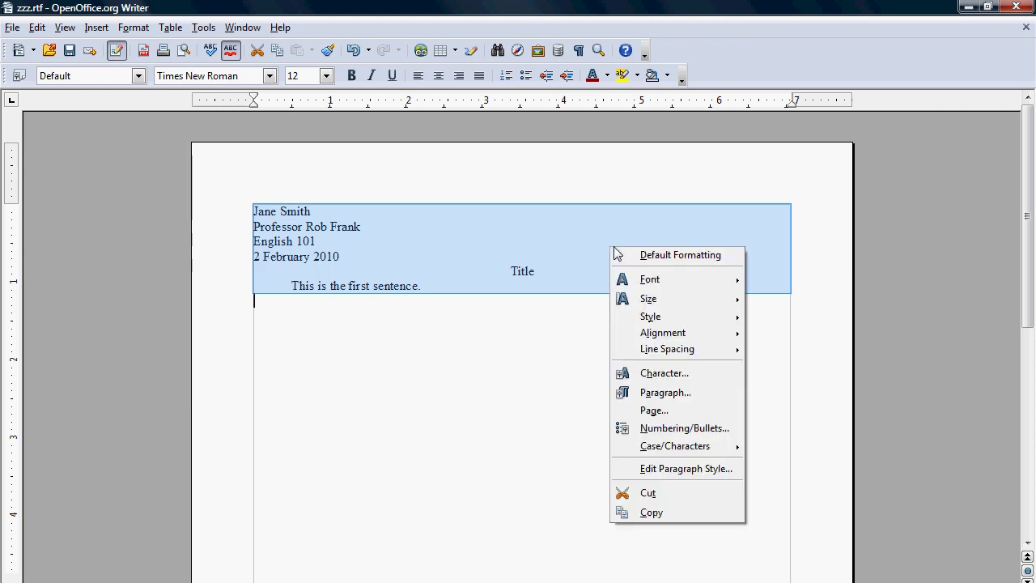
click(676, 394)
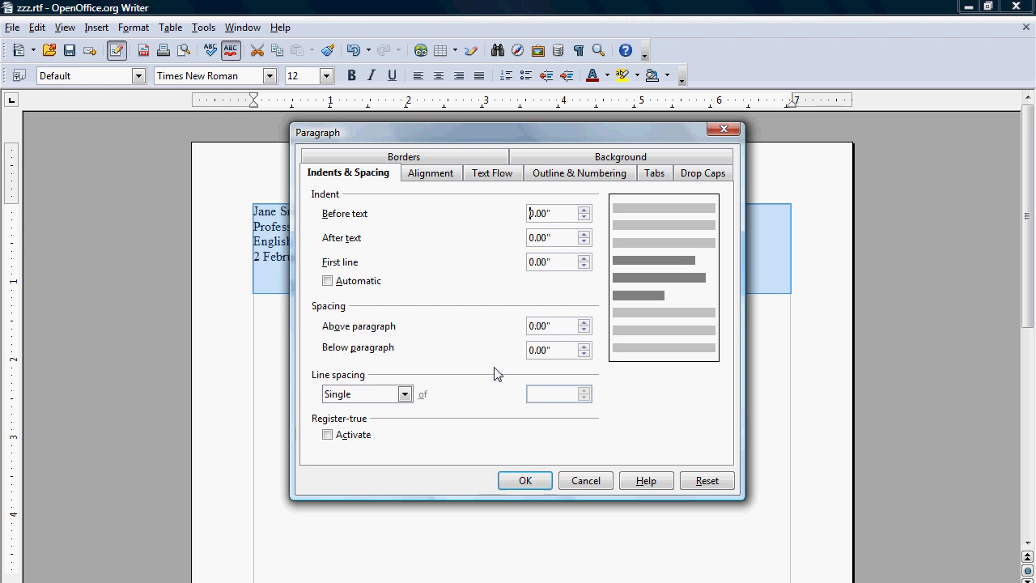
click(404, 395)
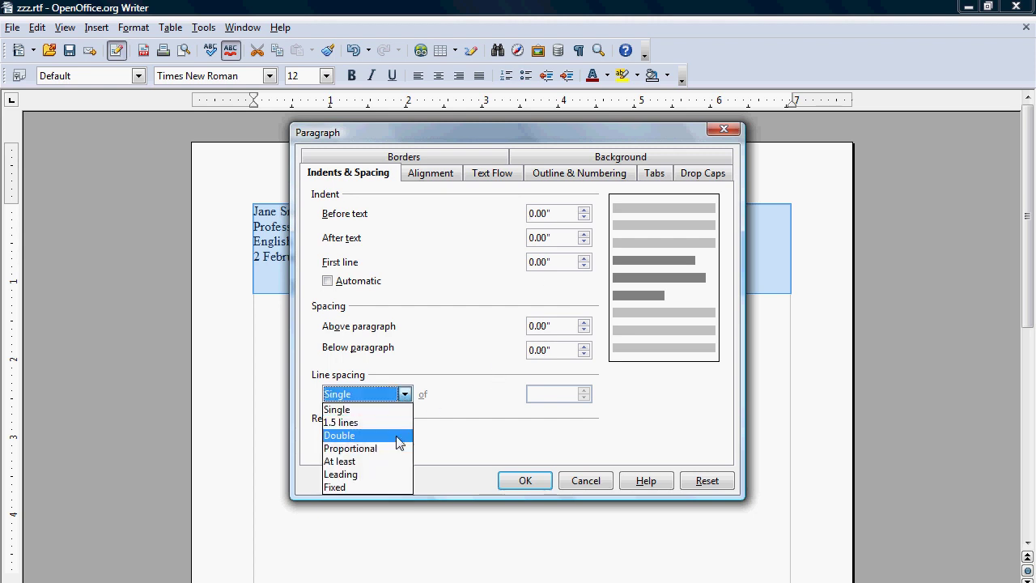
click(397, 437)
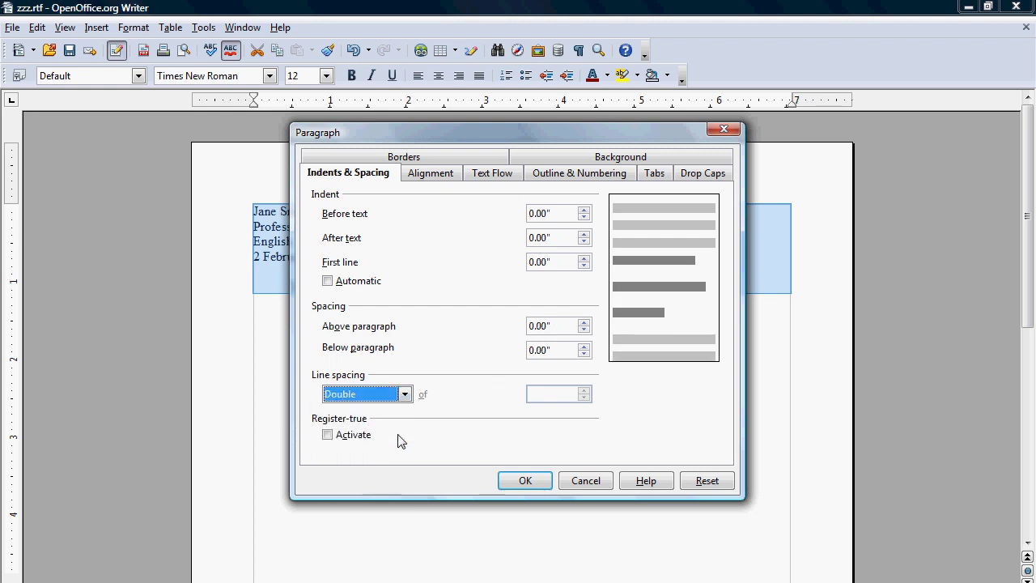
click(516, 485)
click(535, 469)
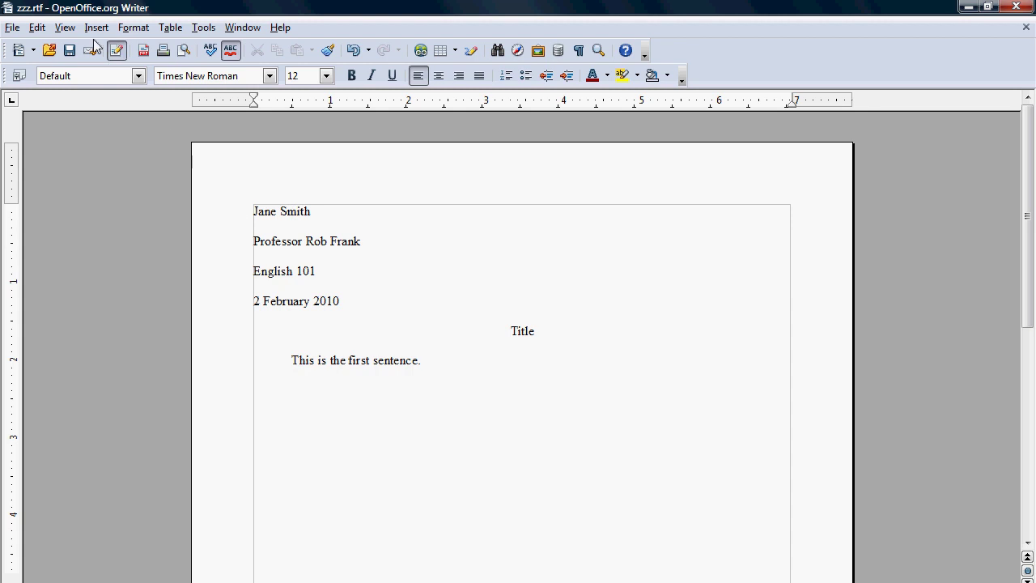
In Page Style, turn the header on with 0.00" spacing, 0.5" height and AutoFit height off.
click(136, 27)
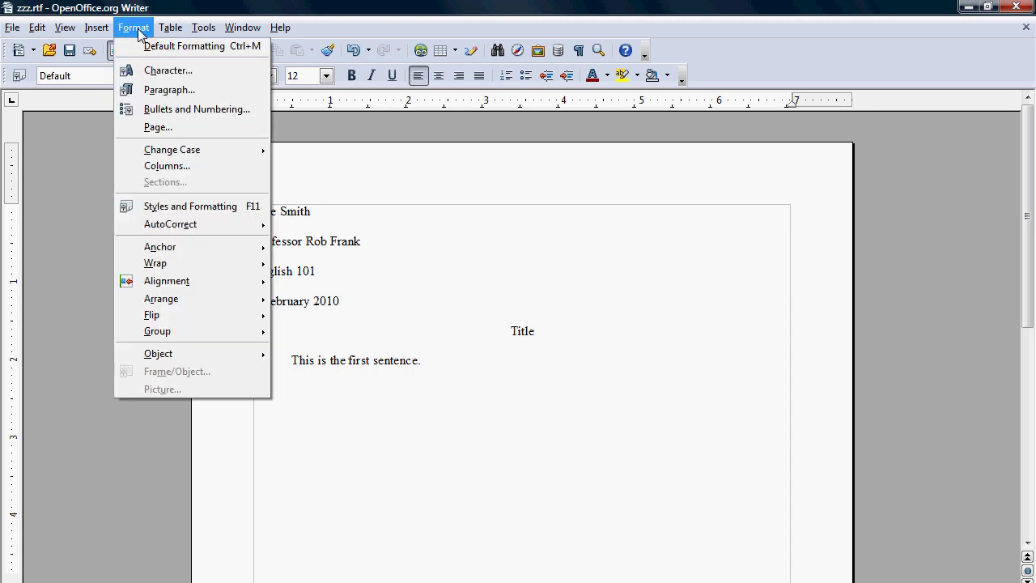
click(159, 128)
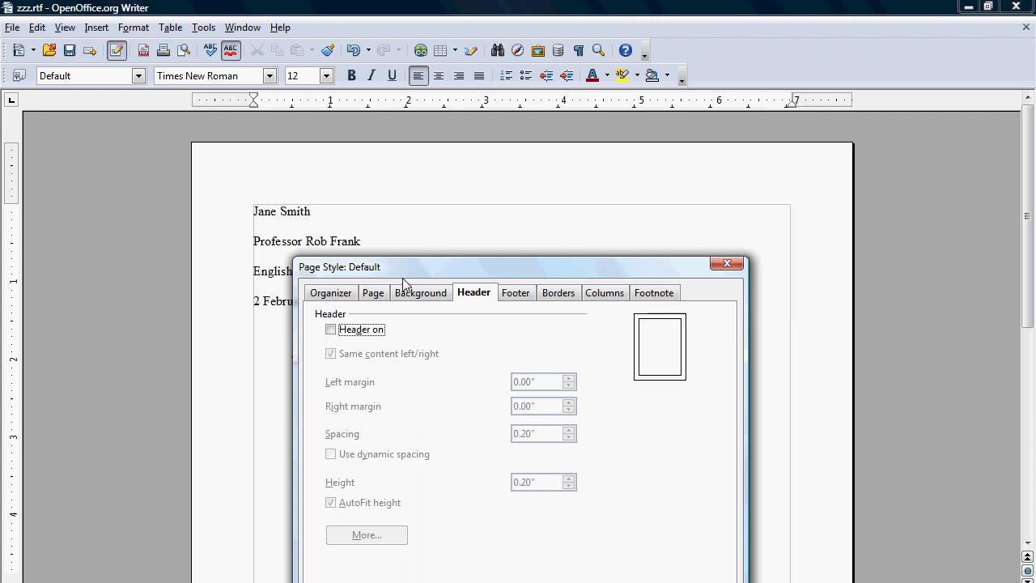
click(331, 331)
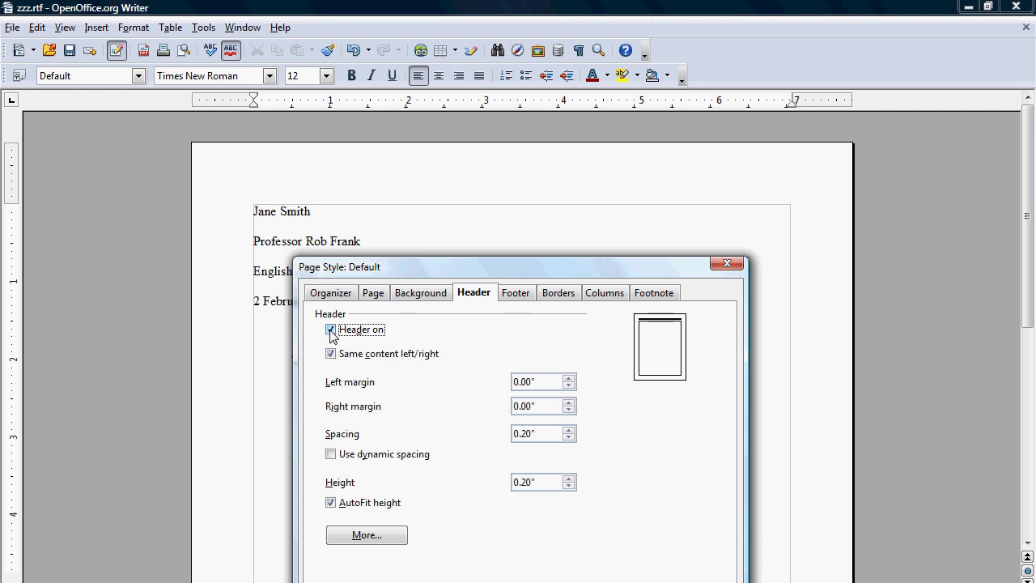
click(569, 437)
click(569, 437)
click(569, 437)
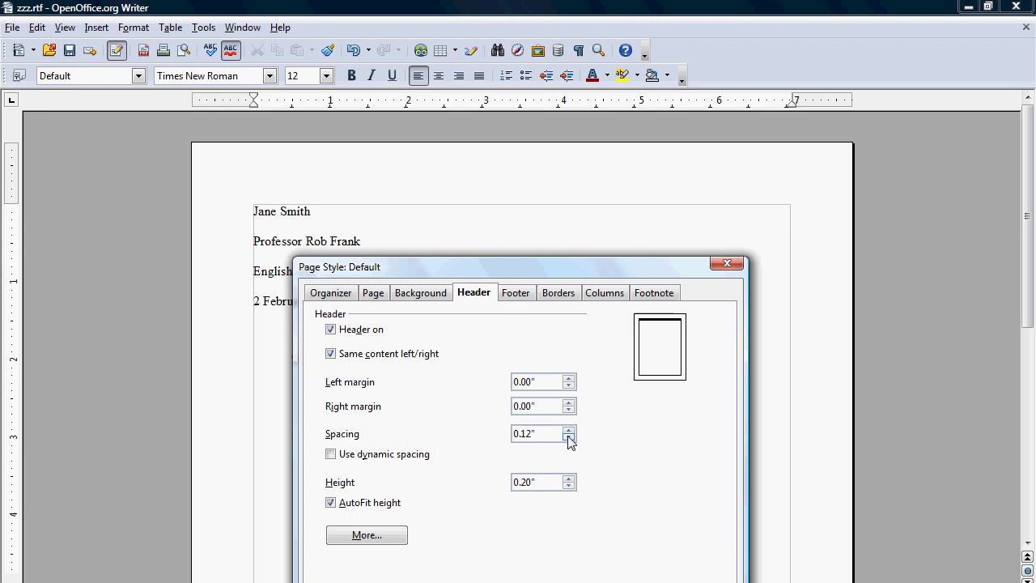
click(569, 438)
click(569, 437)
click(568, 438)
click(569, 438)
click(569, 438)
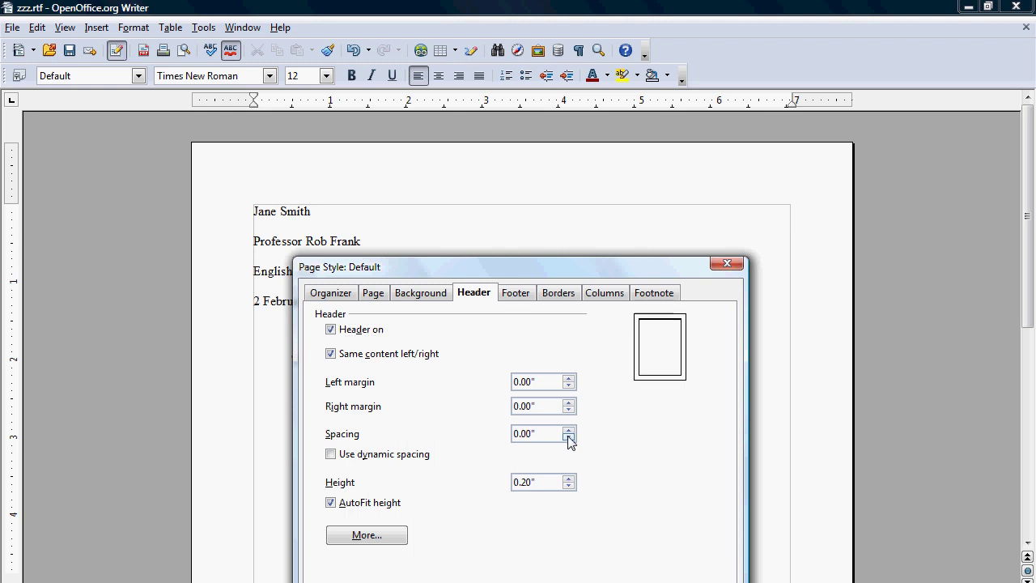
double_click(530, 483)
text(.5)
click(330, 502)
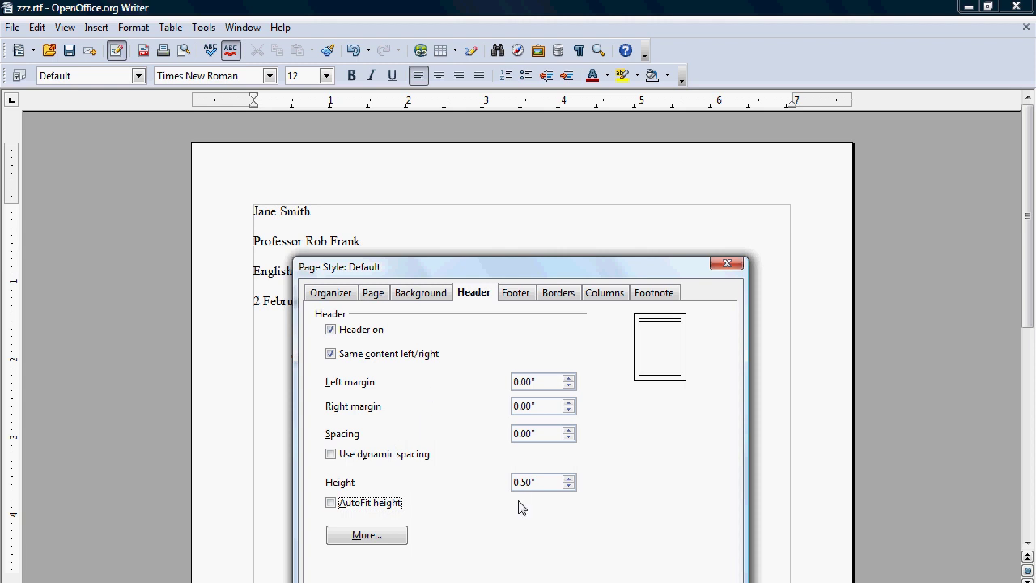
Set left, right and bottom margins to 1" and the top margin to 0.5", then apply.
click(376, 297)
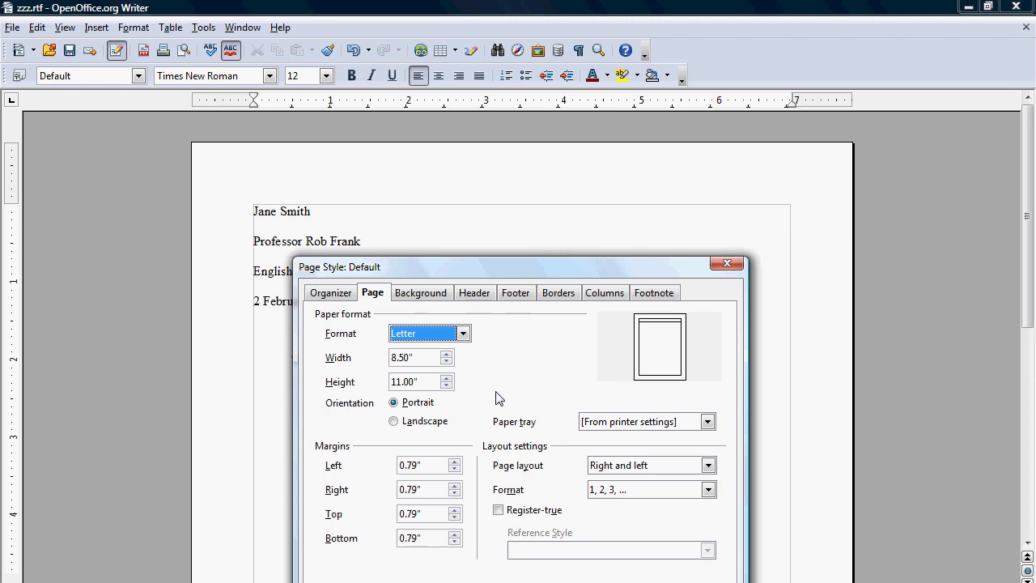
double_click(414, 465)
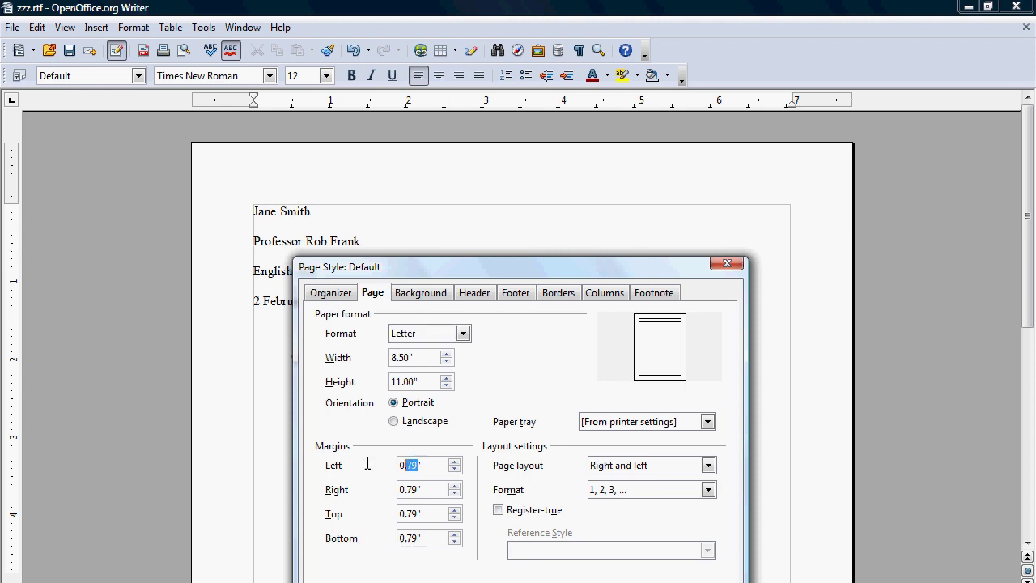
text(1)
double_click(416, 490)
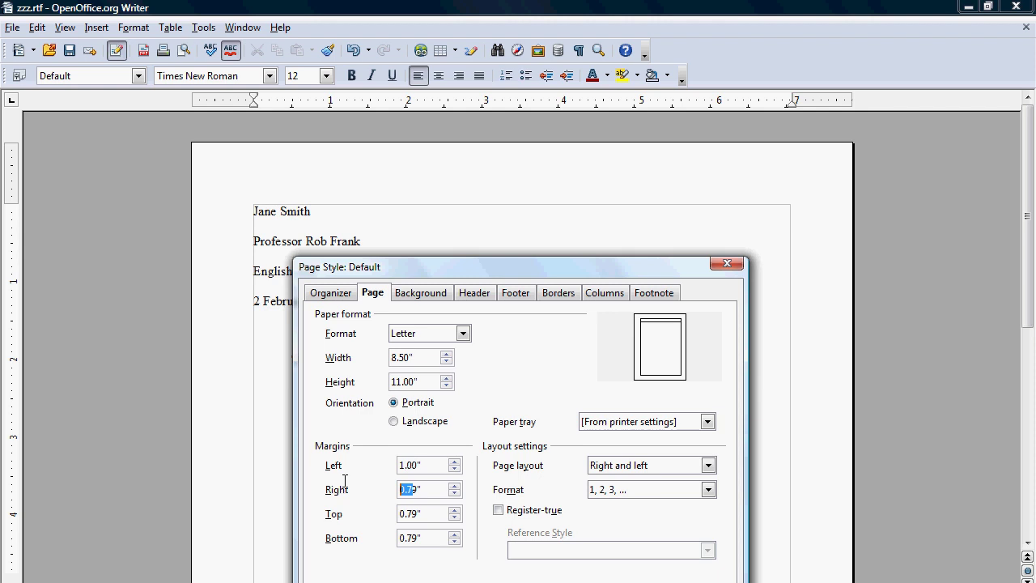
text(1)
double_click(419, 539)
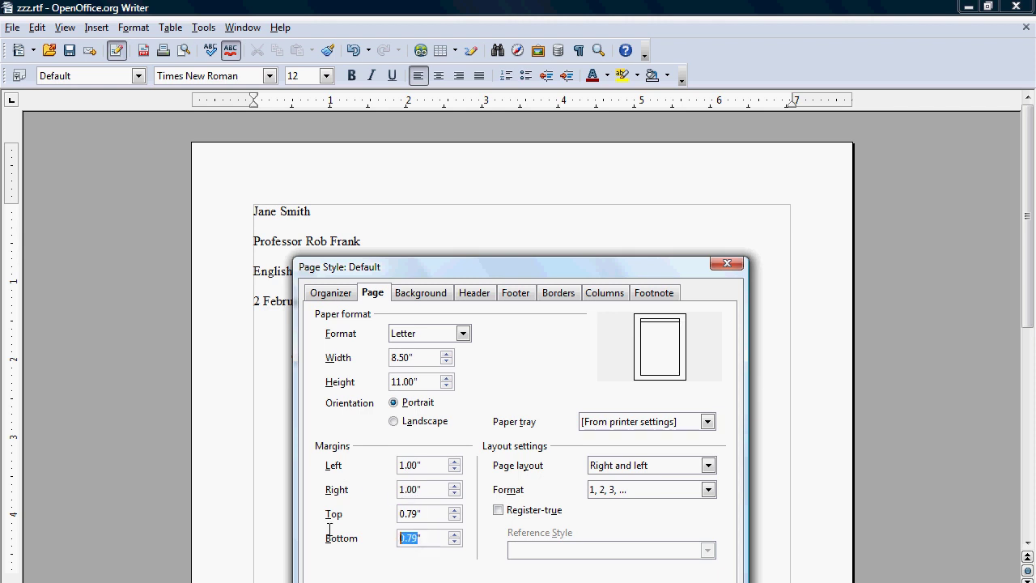
text(1)
double_click(409, 514)
text(.5)
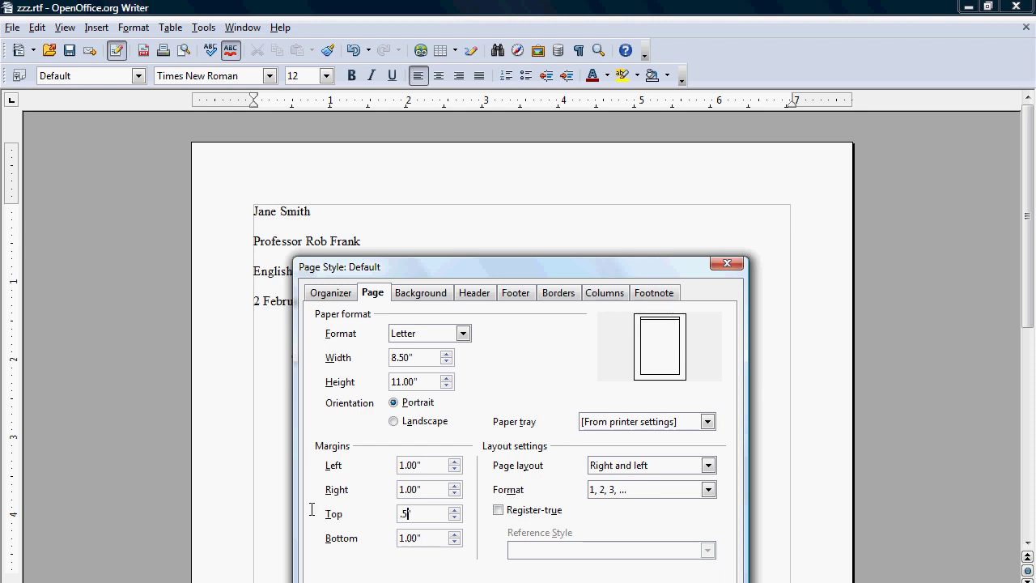
click(409, 489)
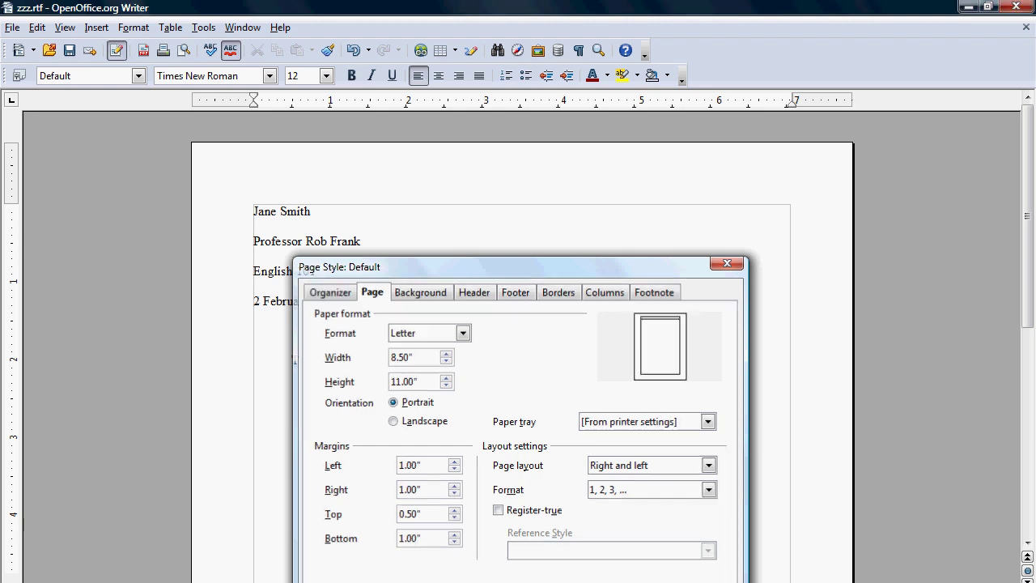
key(Return)
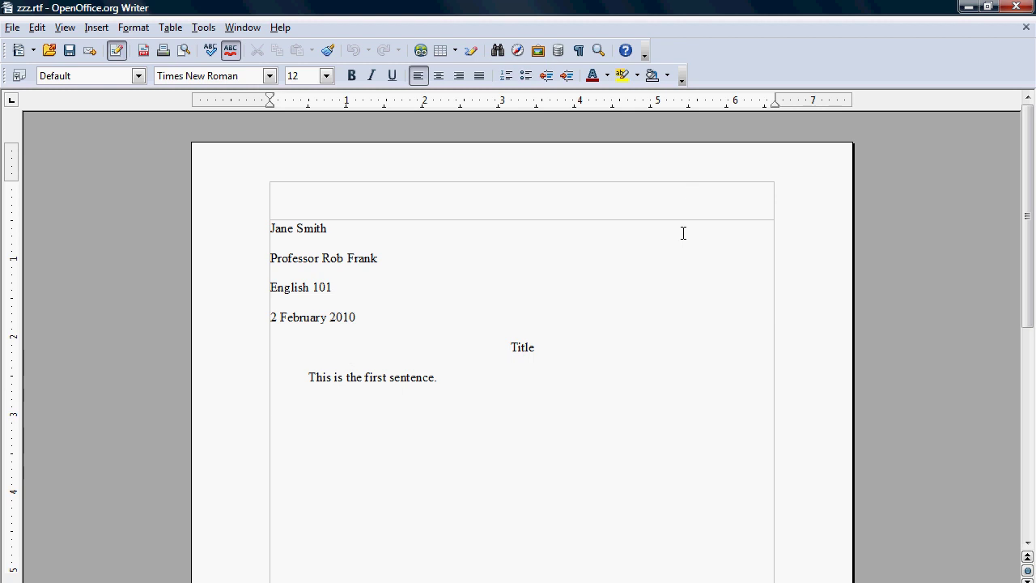
Type the student's surname followed by 1, right-aligned, in the page header.
click(683, 191)
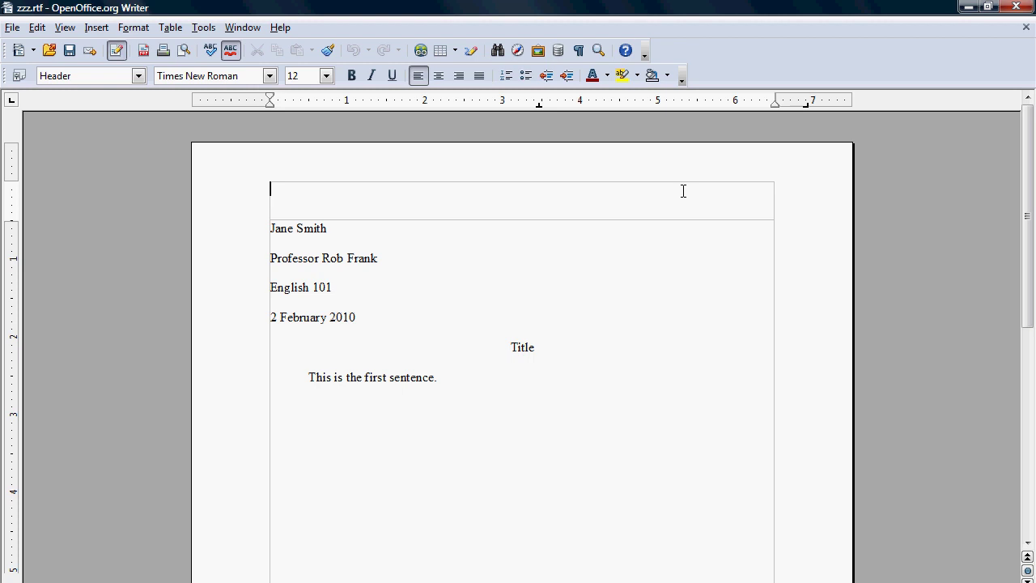
key(Tab)
text(Smith)
text(1)
Insert a page break to check page 2, then return to the end of the header text.
click(626, 423)
key(Return)
key(Return)
key(Return)
key(Return)
key(Return)
key(Return)
key(Return)
key(Return)
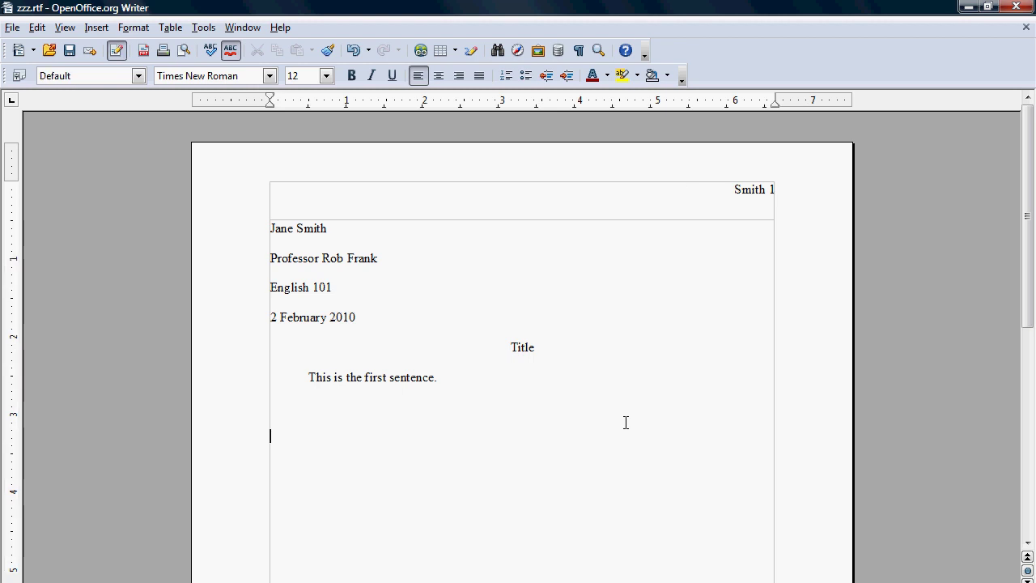
key(ctrl+Return)
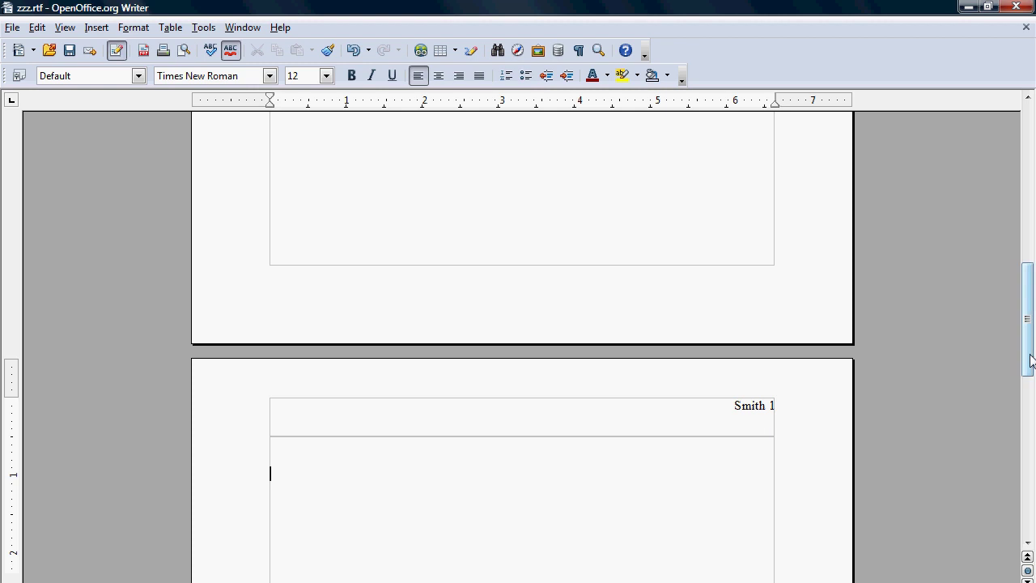
drag(1027, 293, 932, 192)
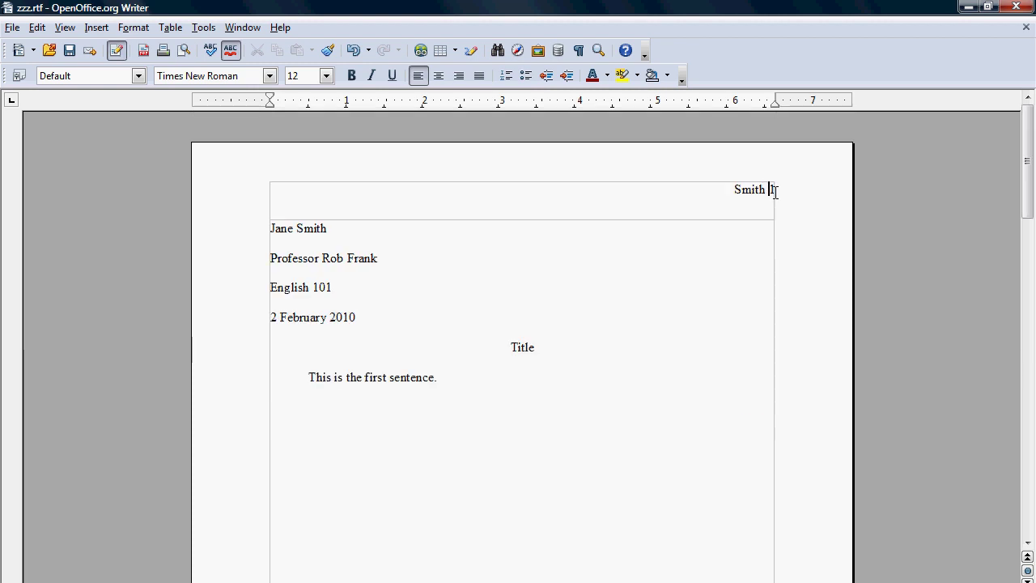
click(839, 184)
Replace the typed 1 after the surname with an Insert > Fields > Page Number field.
key(Delete)
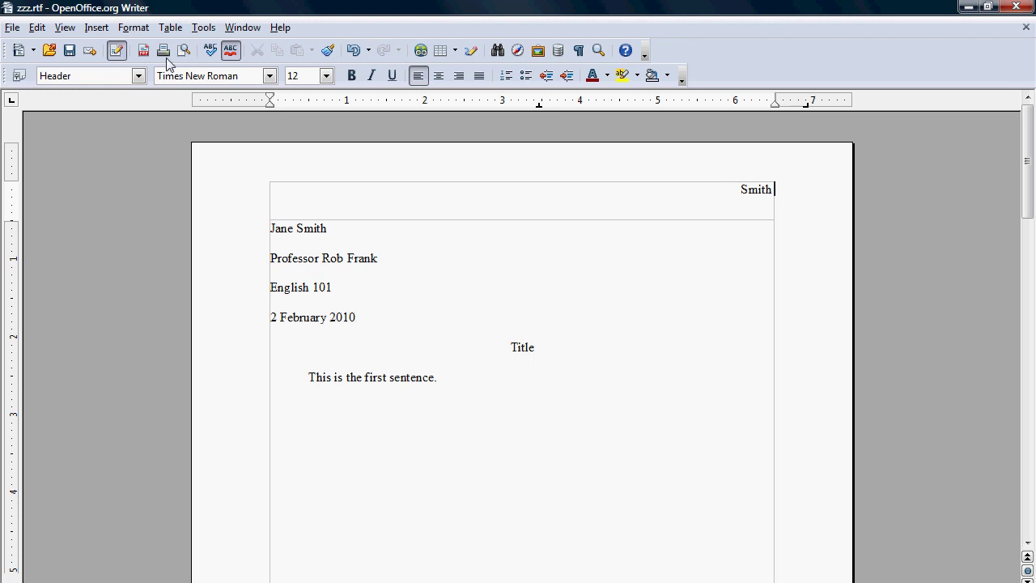
click(132, 30)
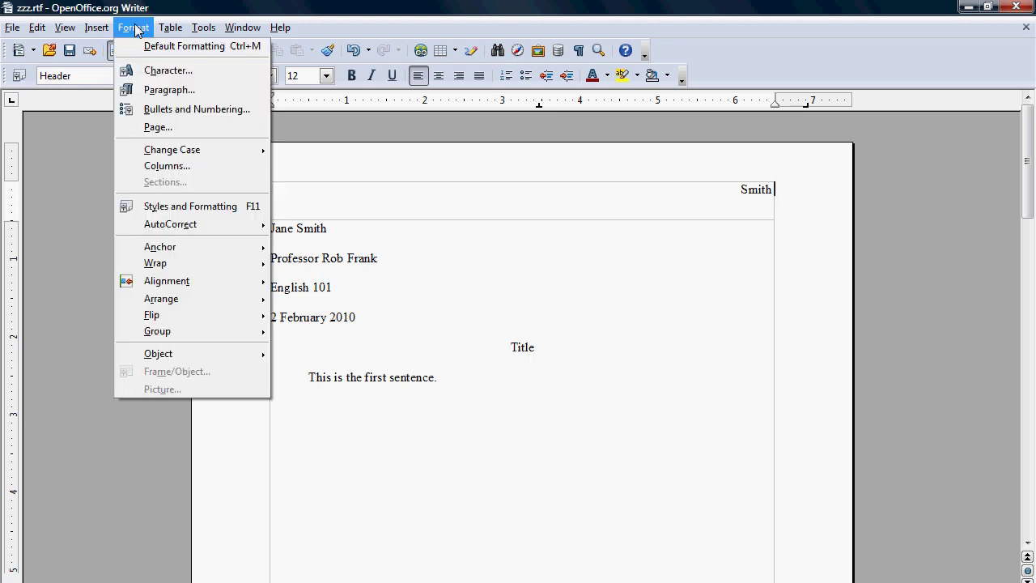
mouse_move(93, 29)
mouse_move(111, 65)
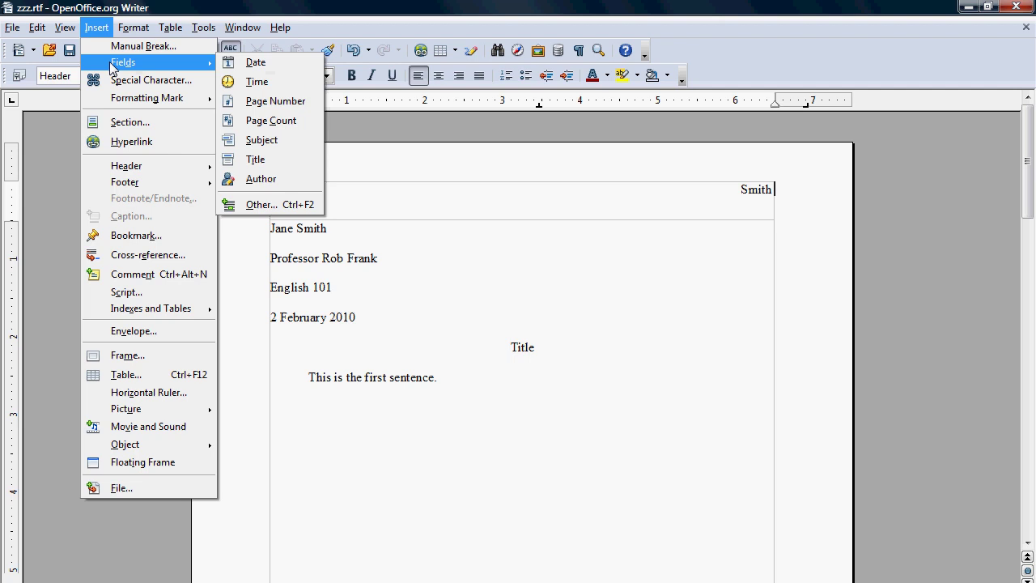
click(268, 103)
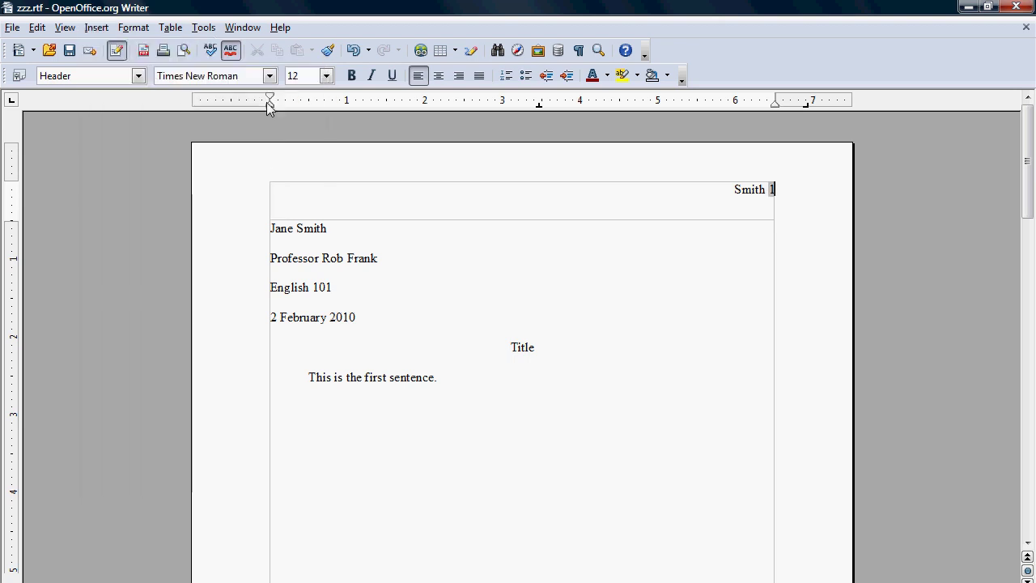
click(653, 403)
drag(1030, 213, 1033, 169)
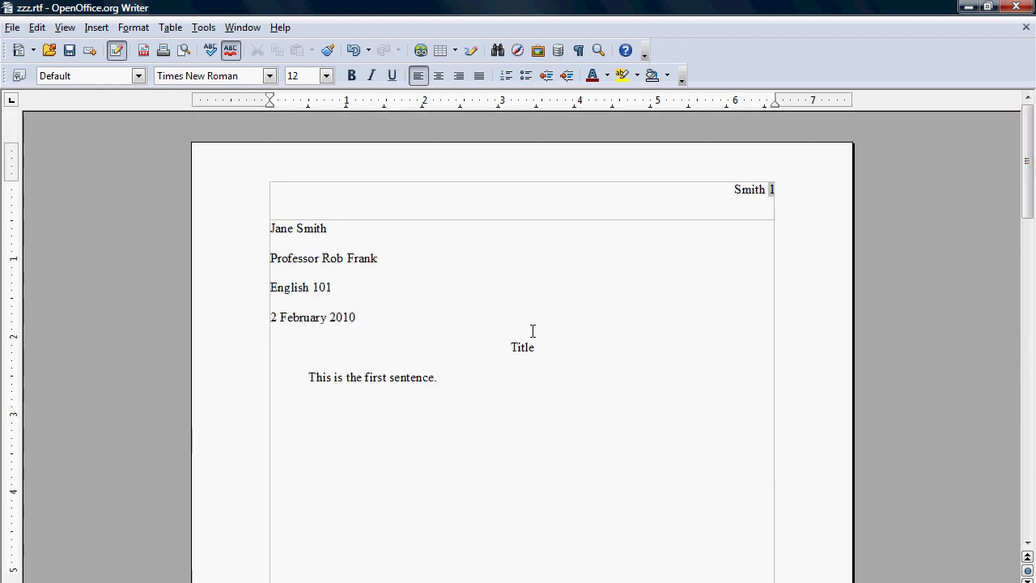